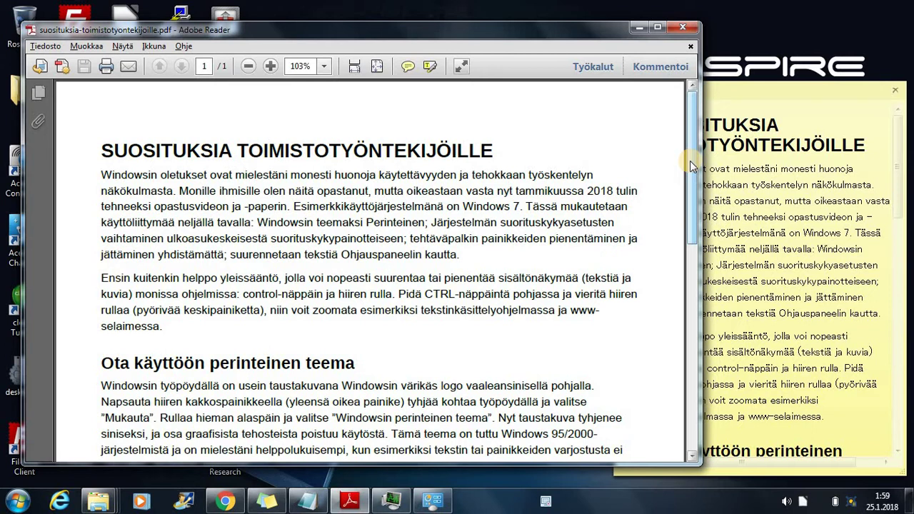
# - Minimize the PDF and apply the "Windowsin 7:n perusteema" theme in the desktop personalization settings
pyautogui.click(636, 30)
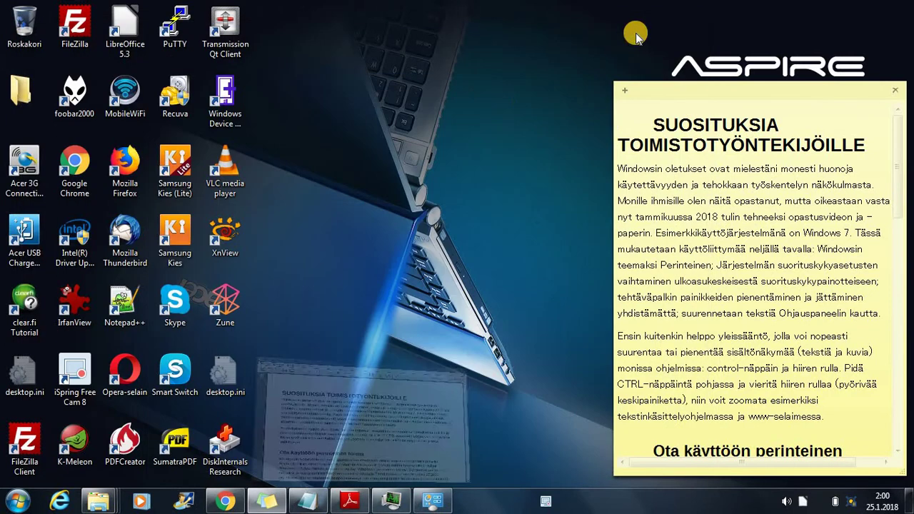
pyautogui.rightClick(454, 134)
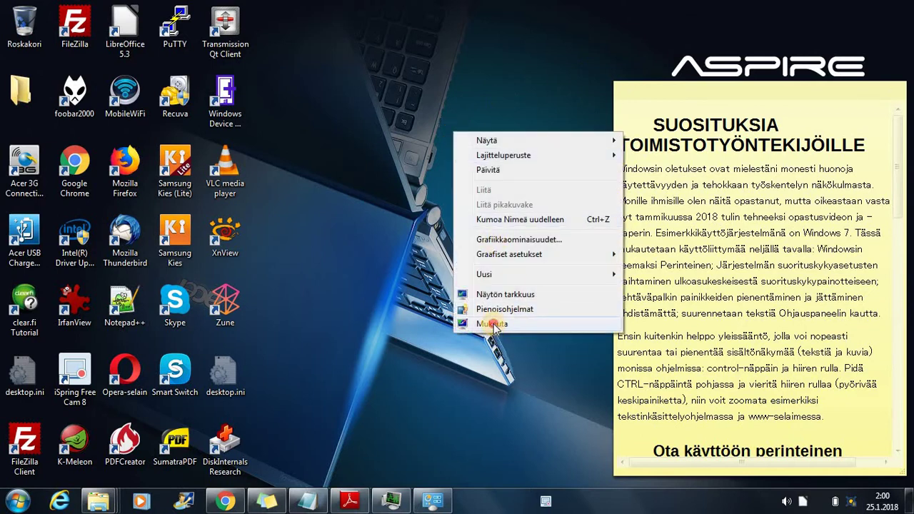
pyautogui.click(492, 325)
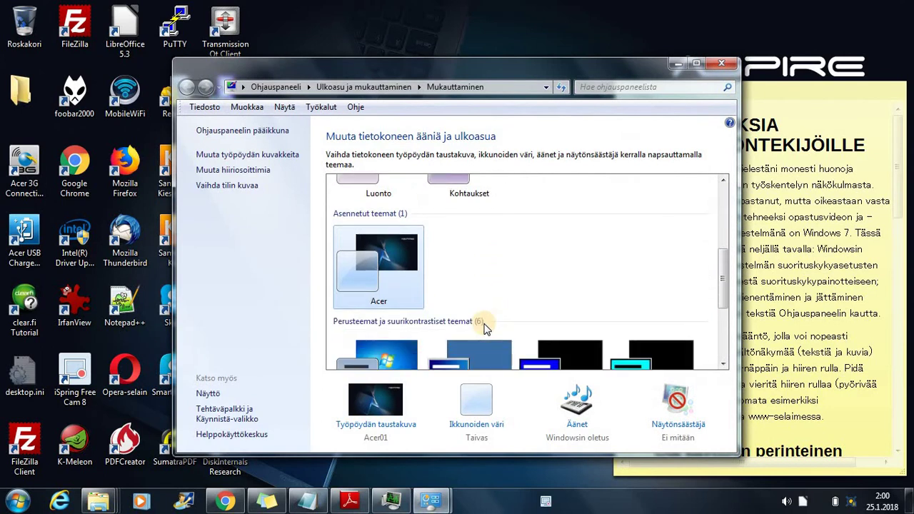
pyautogui.scroll(-1, 484, 327)
pyautogui.click(388, 324)
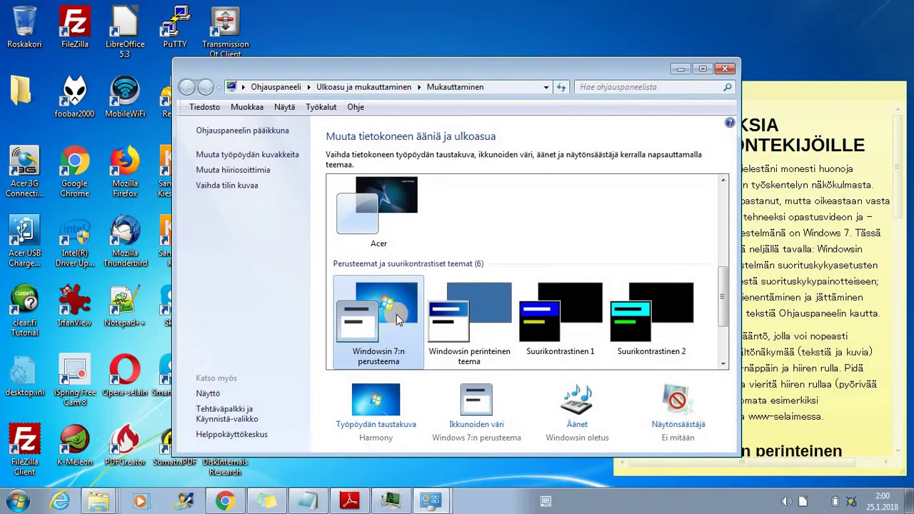
pyautogui.click(682, 65)
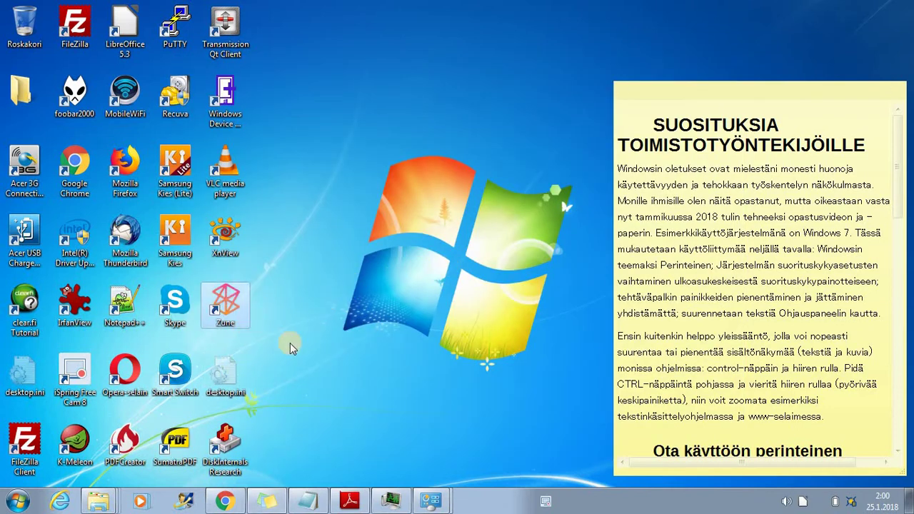
pyautogui.moveTo(286, 350); pyautogui.dragTo(61, 53)
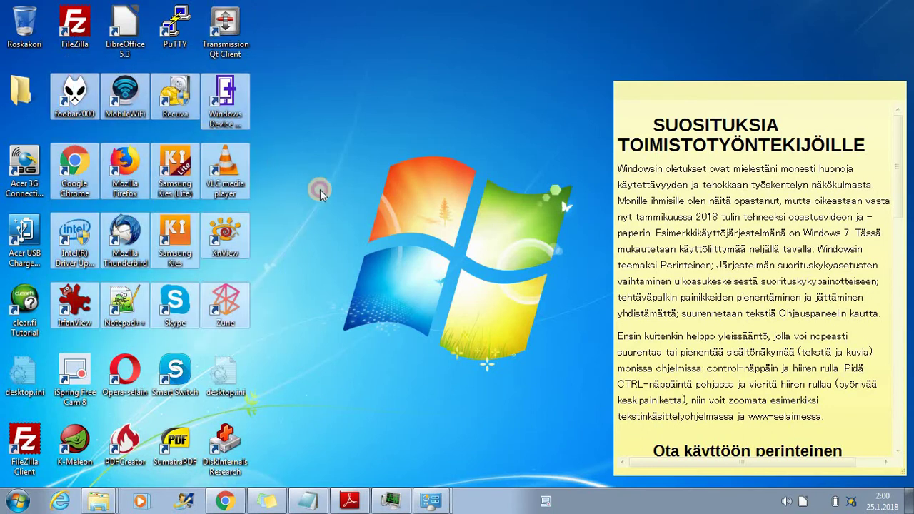
pyautogui.click(320, 189)
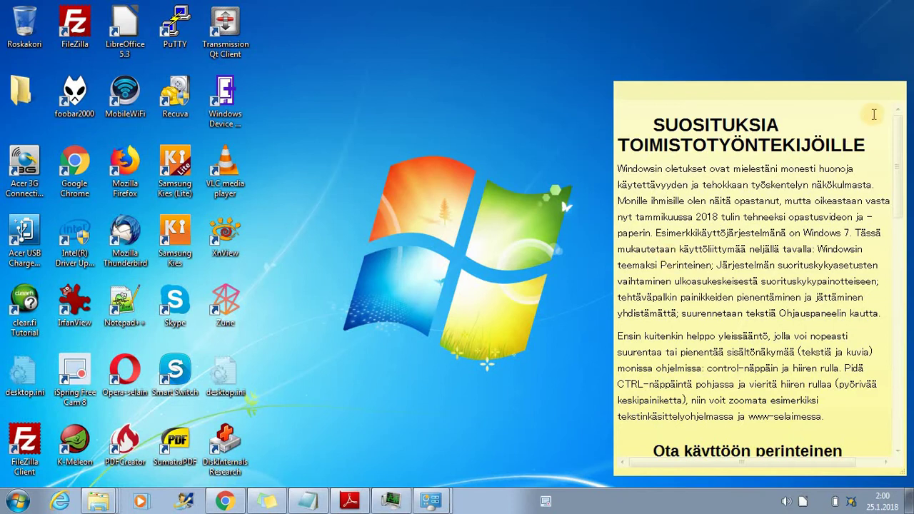
pyautogui.moveTo(849, 102)
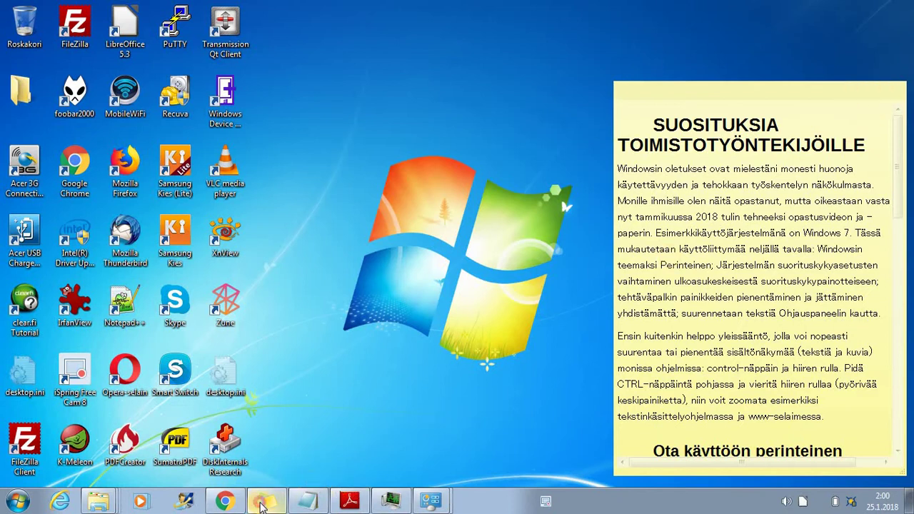
# - Apply the classic theme "Windowsin perinteinen teema" in the desktop personalization settings and minimize the settings window
pyautogui.rightClick(372, 385)
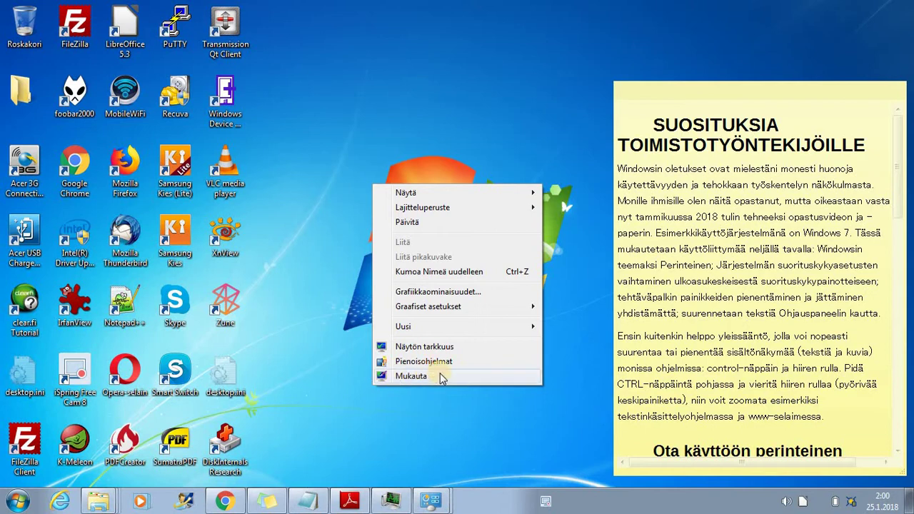
pyautogui.click(411, 376)
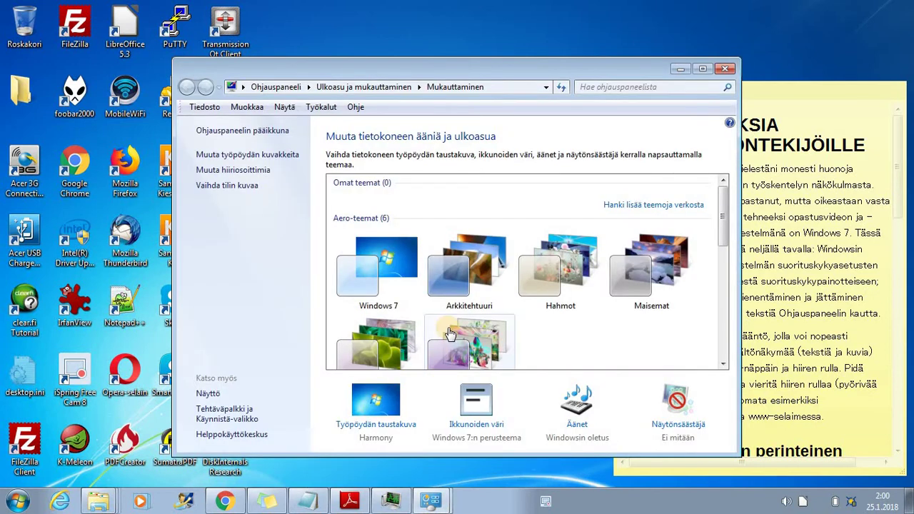
pyautogui.scroll(-5, 444, 334)
pyautogui.scroll(-2, 444, 337)
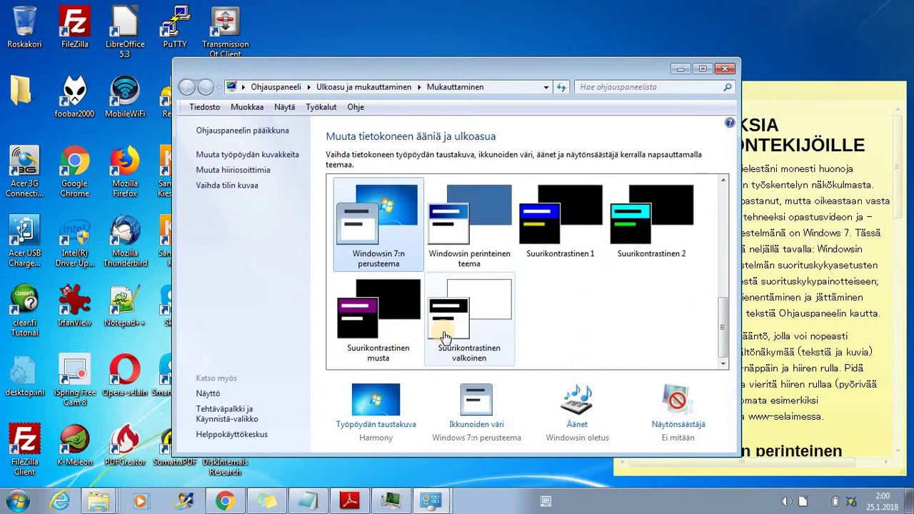
pyautogui.click(484, 210)
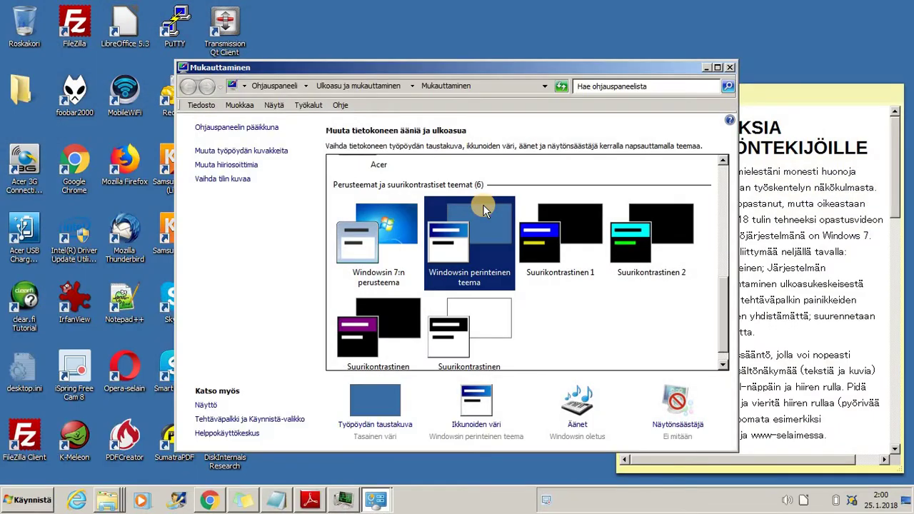
pyautogui.click(706, 69)
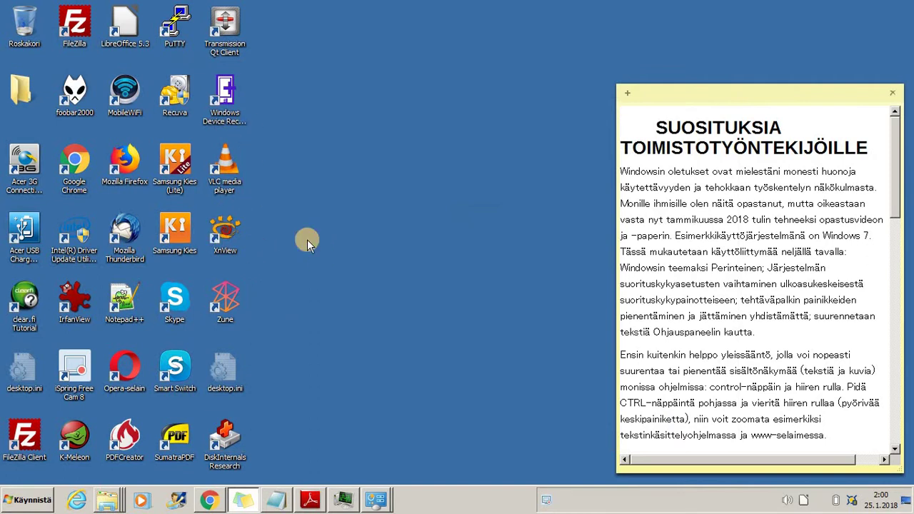
pyautogui.click(331, 240)
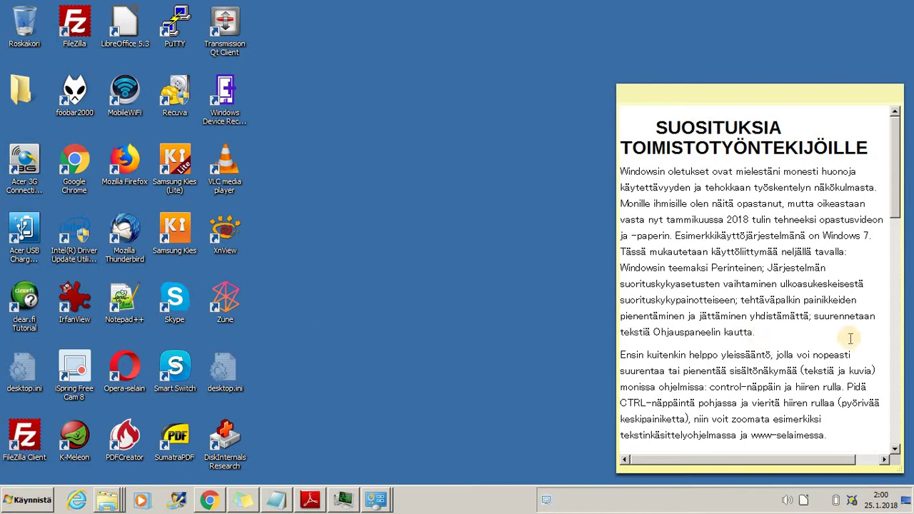
# - Bring back the PDF guide in Adobe Reader and highlight the section "Valitse järjestelmän lisäasetuksista suorituskyky"
pyautogui.click(310, 500)
pyautogui.scroll(-3, 368, 346)
pyautogui.scroll(-6, 367, 346)
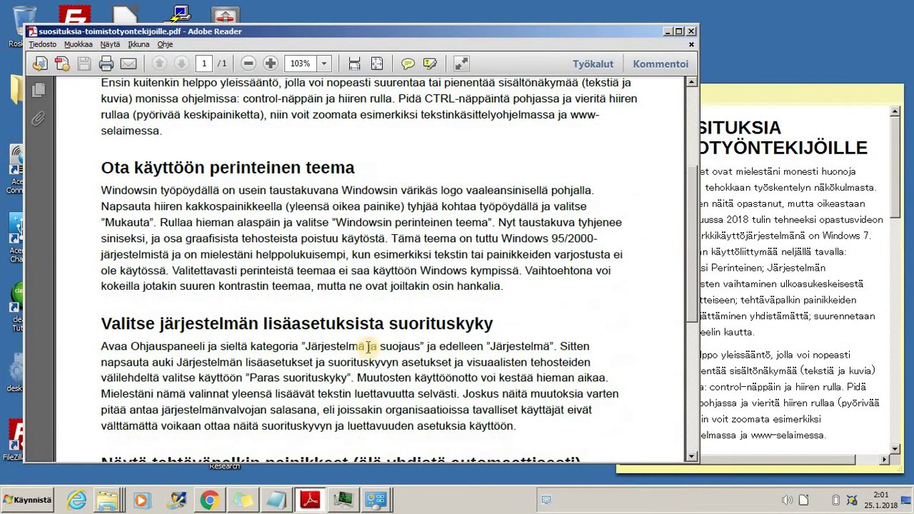
pyautogui.moveTo(102, 230); pyautogui.dragTo(559, 333)
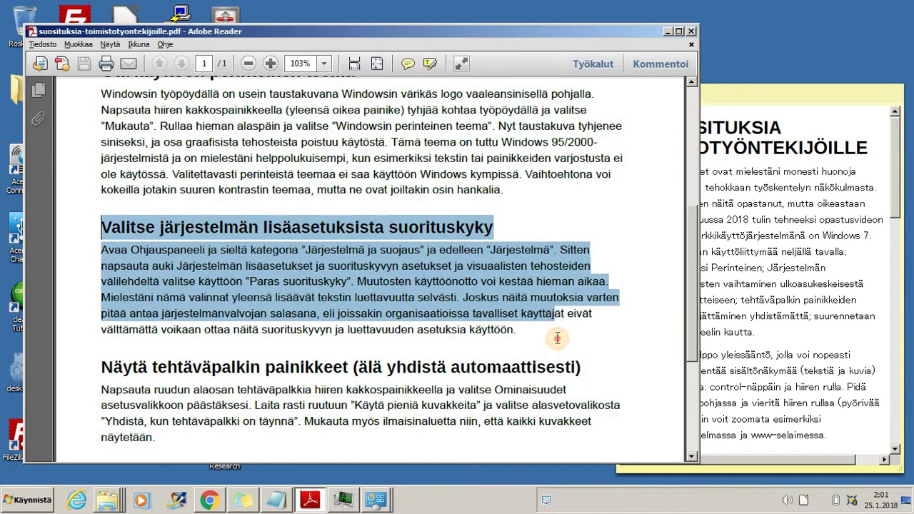
# - Open the advanced system settings (Järjestelmän lisäasetukset) through the Control Panel's "Järjestelmä ja suojaus" category
pyautogui.click(26, 499)
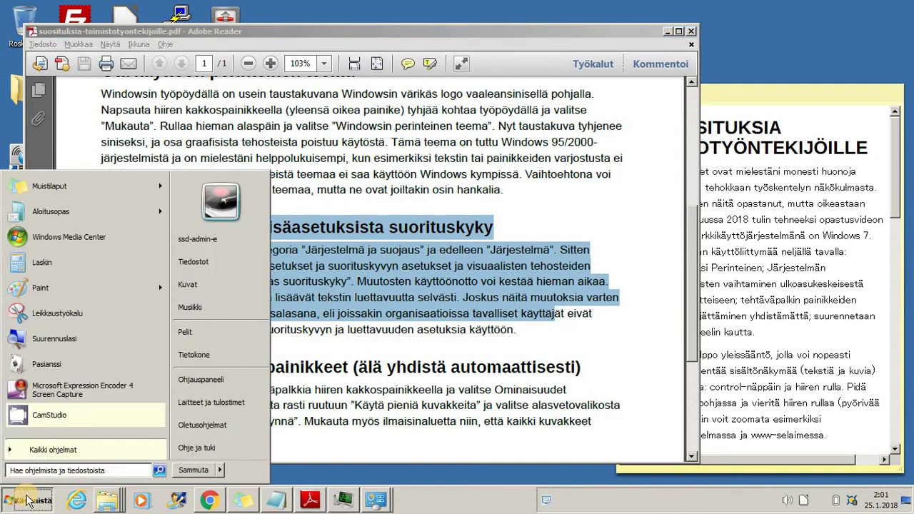
pyautogui.click(237, 387)
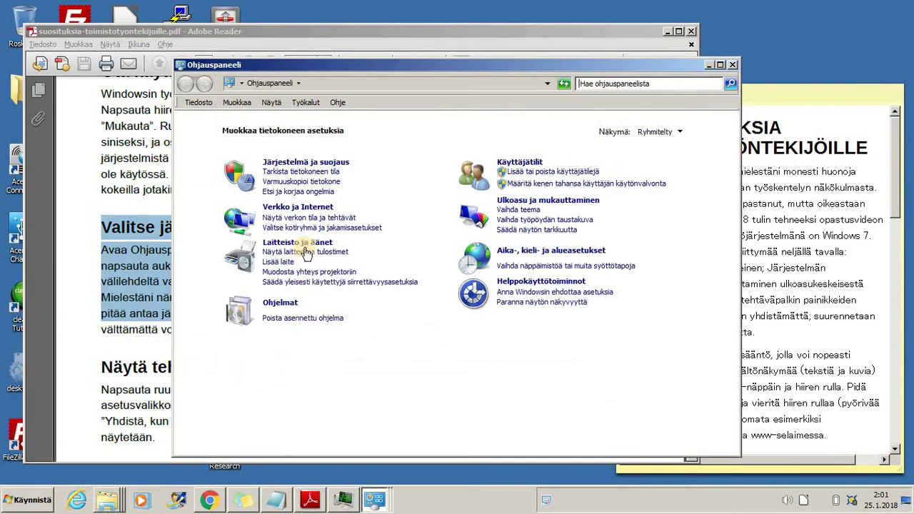
pyautogui.click(299, 162)
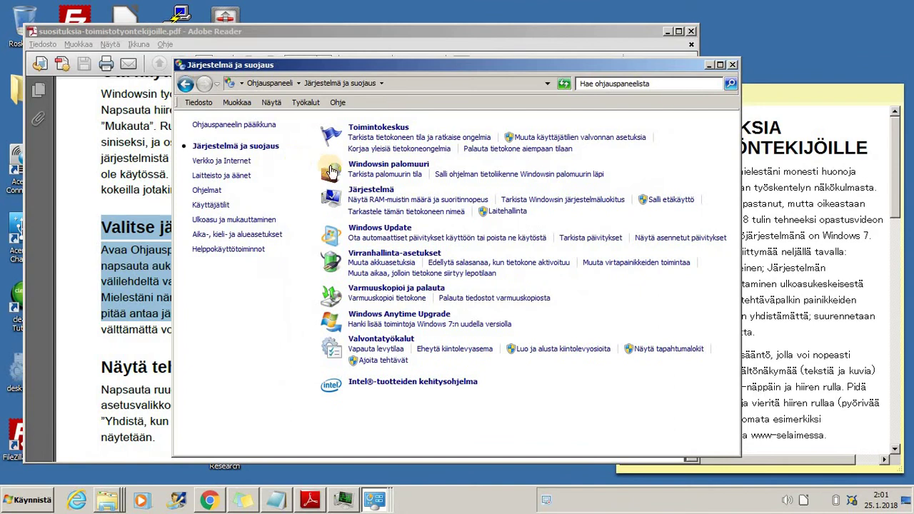
pyautogui.click(379, 190)
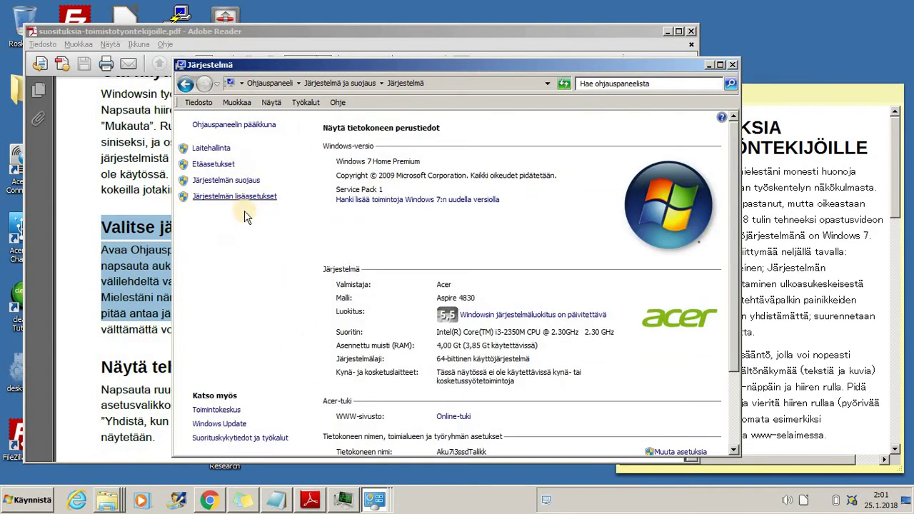
pyautogui.click(272, 201)
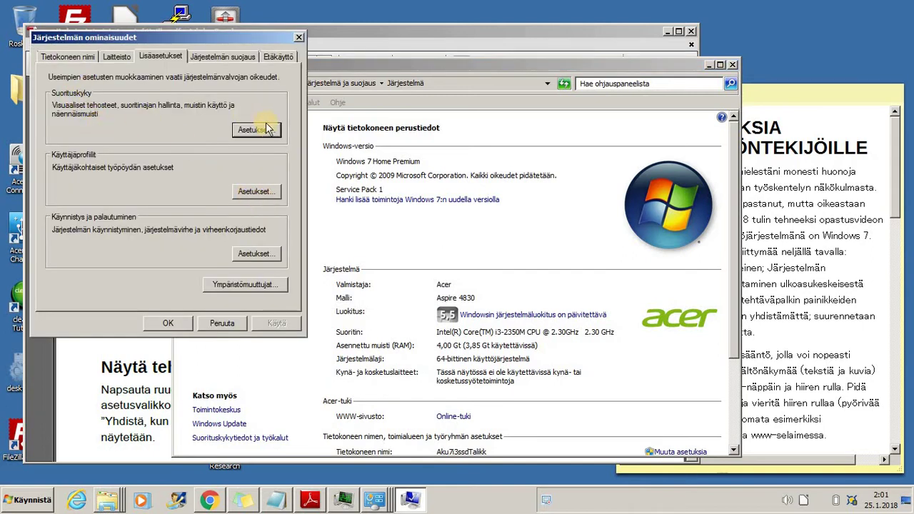
# - Set the visual effects to "Paras suorituskyky" in the performance settings and confirm both system dialogs
pyautogui.click(255, 130)
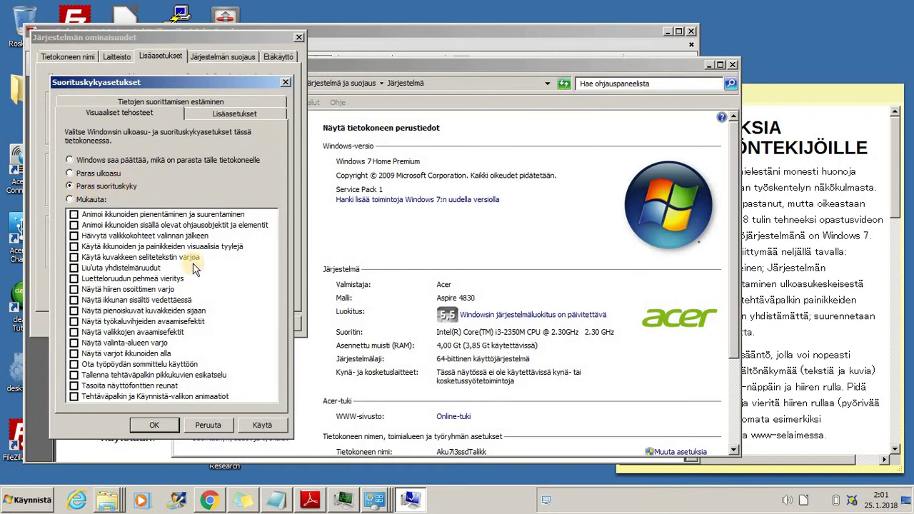
pyautogui.click(172, 425)
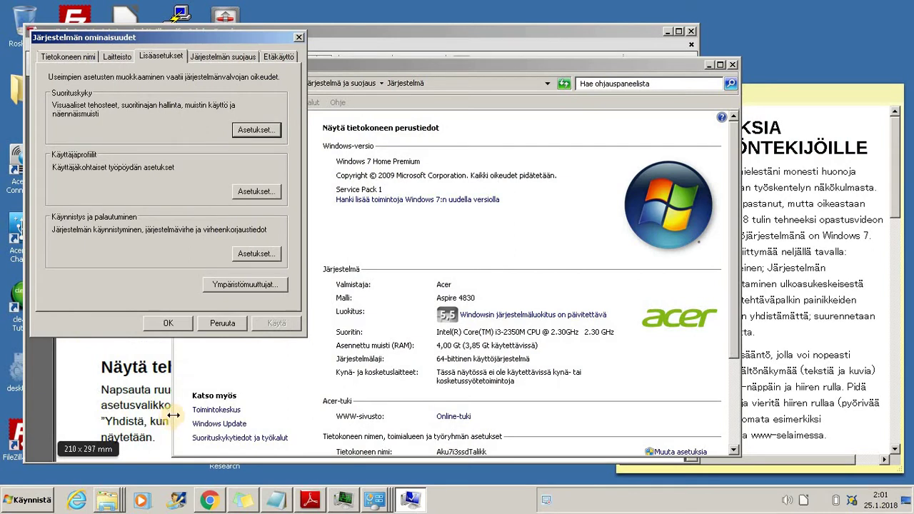
pyautogui.click(176, 324)
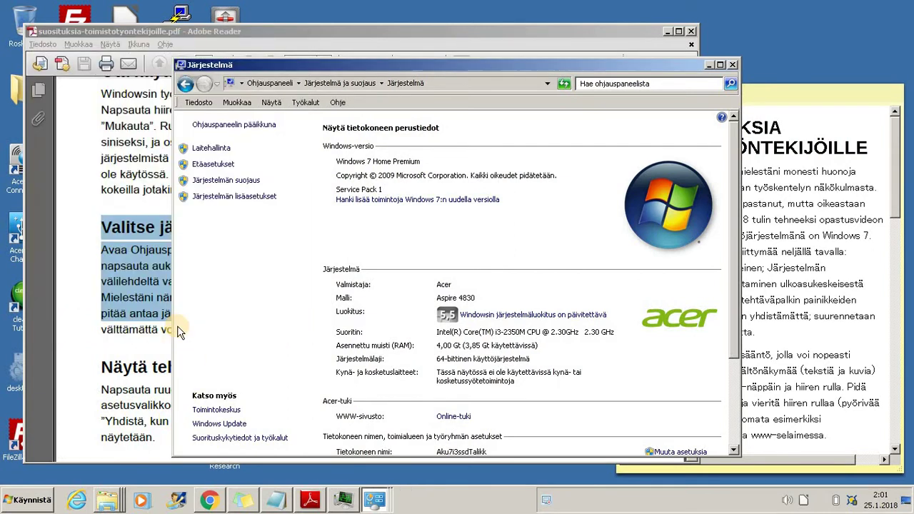
# - Show the desktop and try a box selection over its icons to check the simplified visual effects
pyautogui.press('super+d')
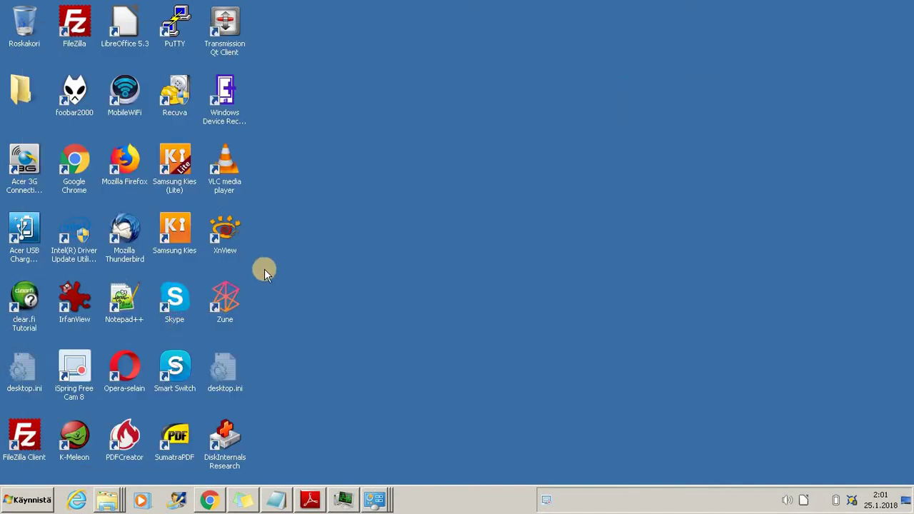
pyautogui.moveTo(269, 454); pyautogui.dragTo(118, 102)
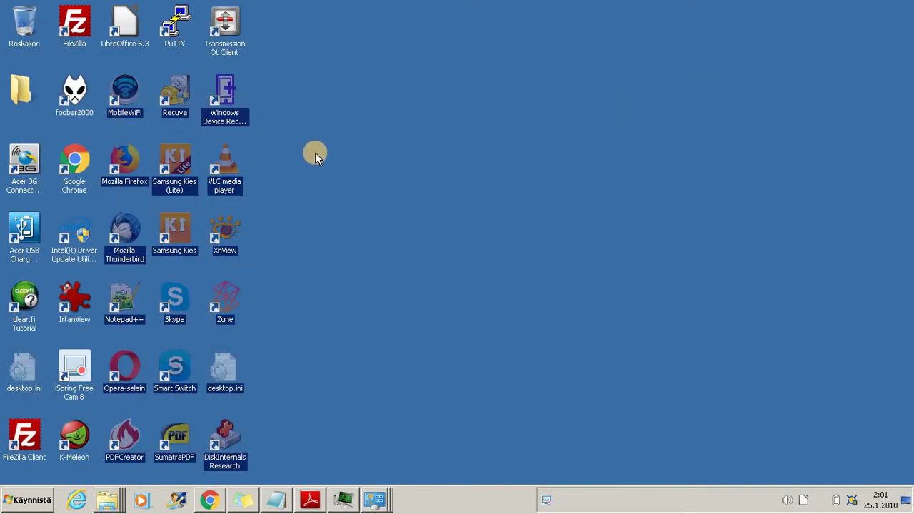
pyautogui.click(315, 152)
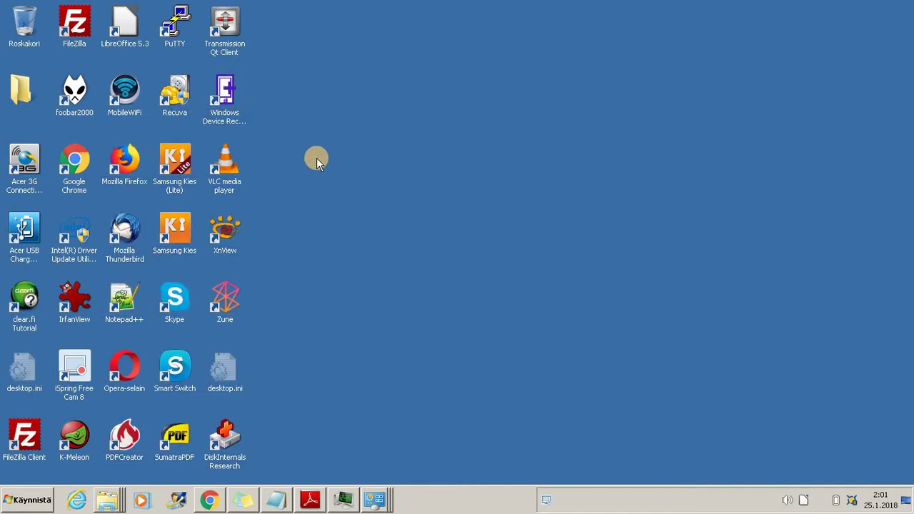
# - Return to the PDF guide and demonstrate zooming its text in to 400% and back to 103%
pyautogui.click(311, 500)
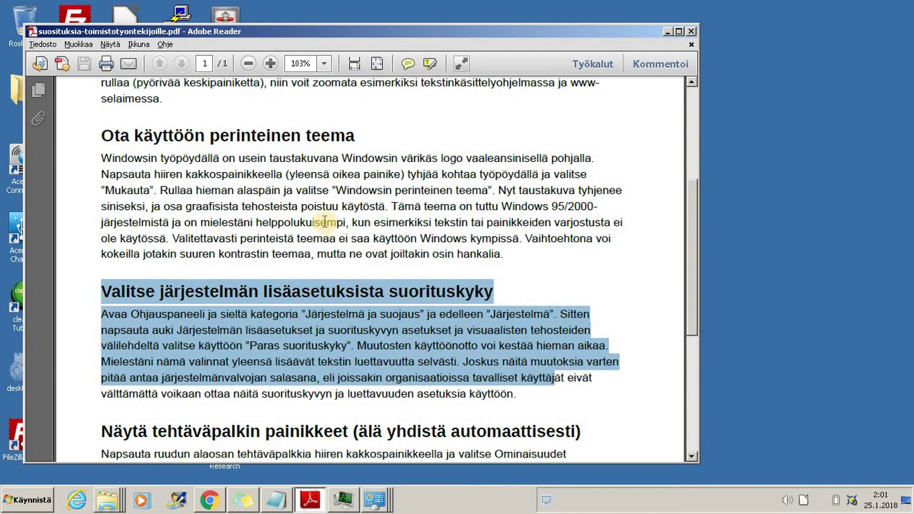
pyautogui.keyDown('ctrl'); pyautogui.scroll(5, 324, 222); pyautogui.keyUp('ctrl')
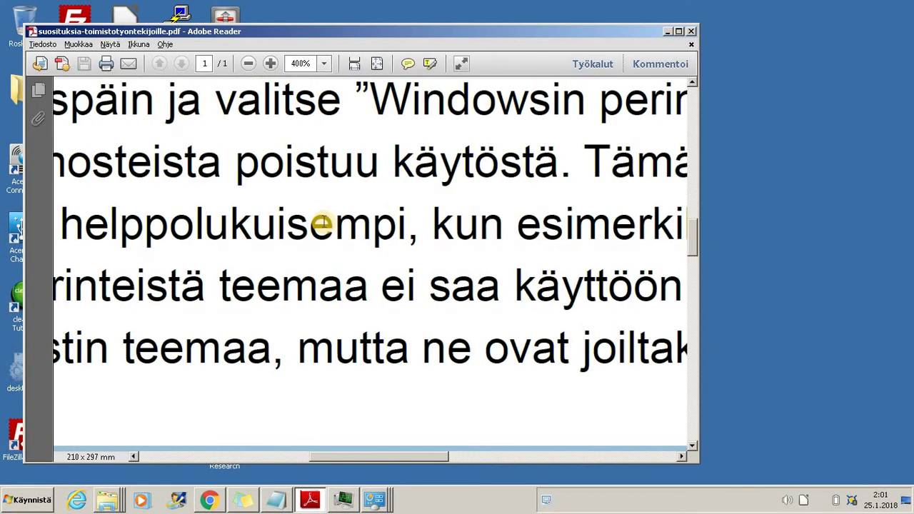
pyautogui.keyDown('ctrl'); pyautogui.scroll(-2, 323, 224); pyautogui.keyUp('ctrl')
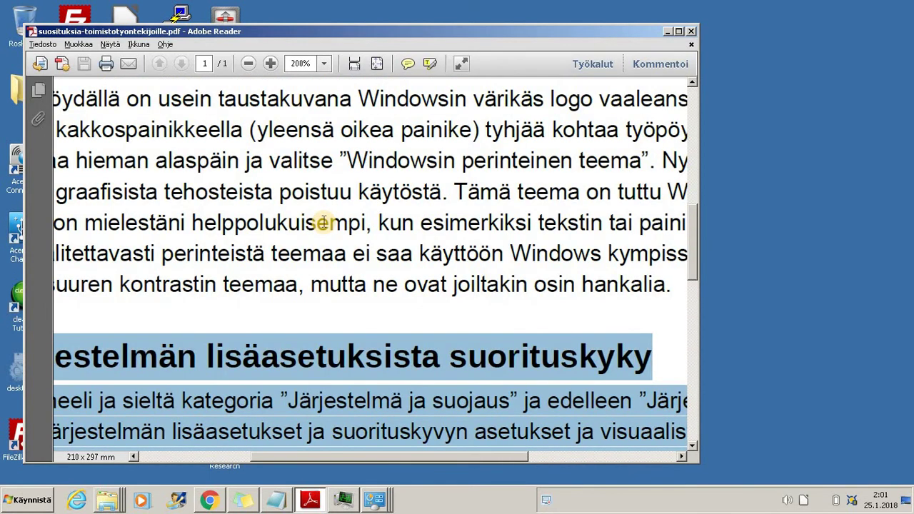
pyautogui.scroll(-2, 323, 222)
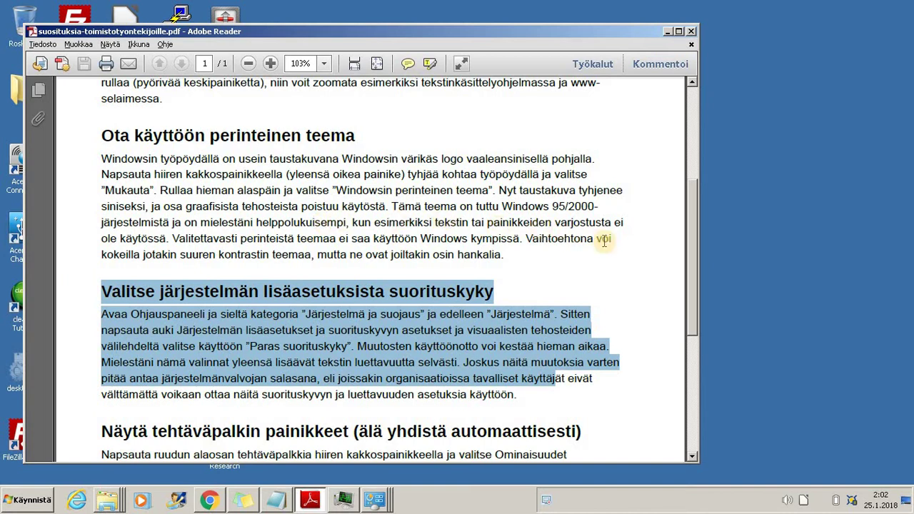
# - Consult the PDF guide's taskbar section, open the taskbar properties and apply "Käytä pieniä kuvakkeita"
pyautogui.moveTo(691, 244); pyautogui.dragTo(683, 360)
pyautogui.click(656, 318)
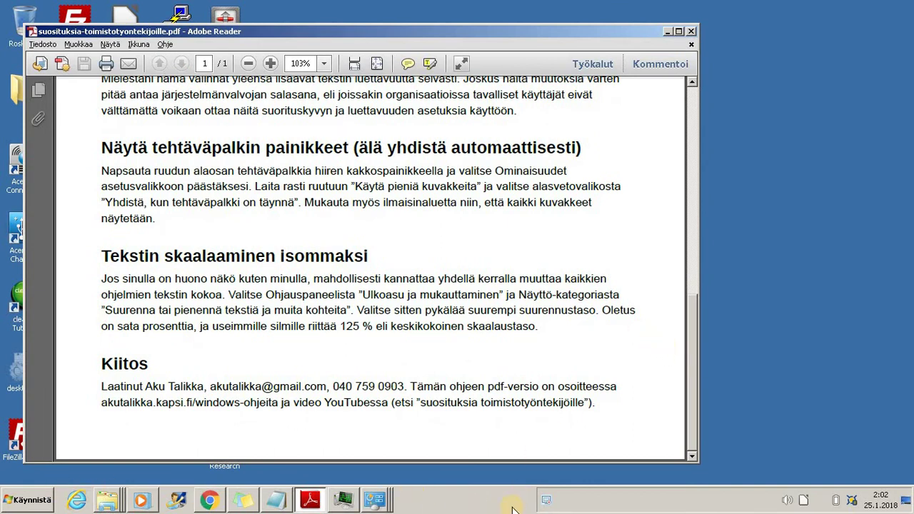
pyautogui.rightClick(454, 503)
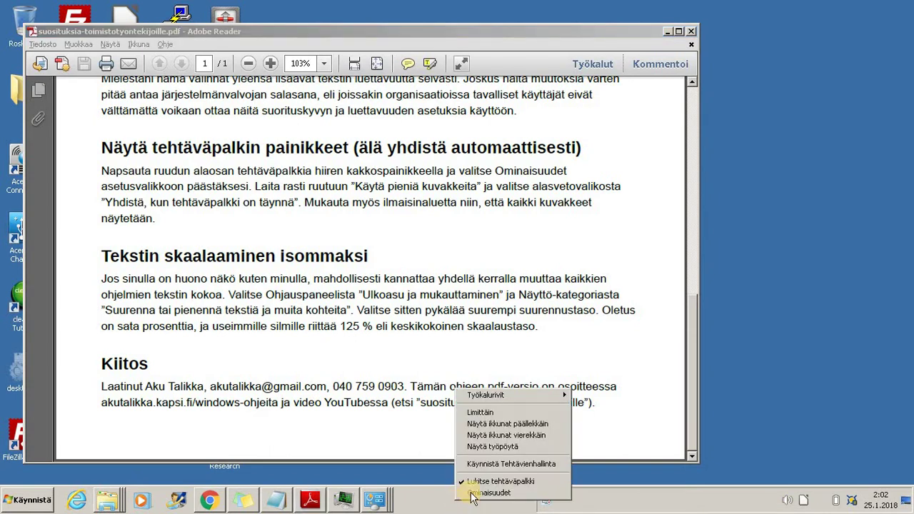
pyautogui.click(509, 493)
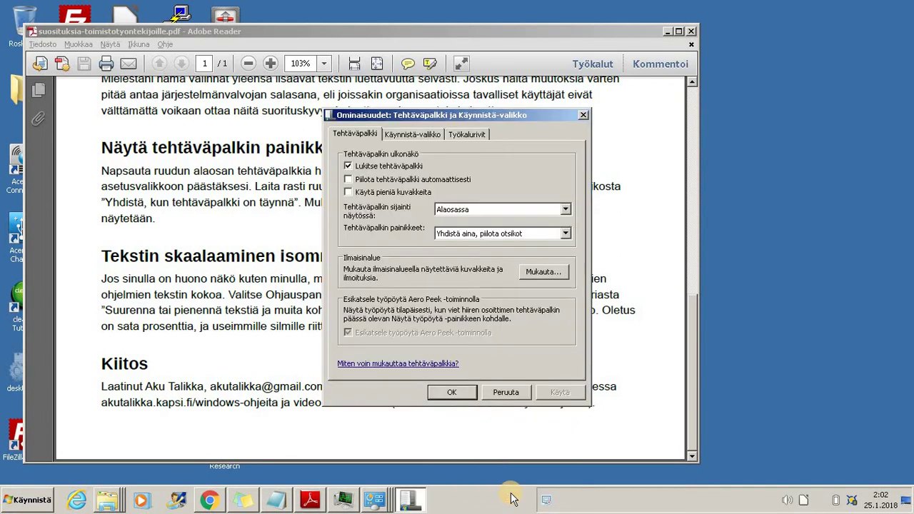
pyautogui.click(348, 192)
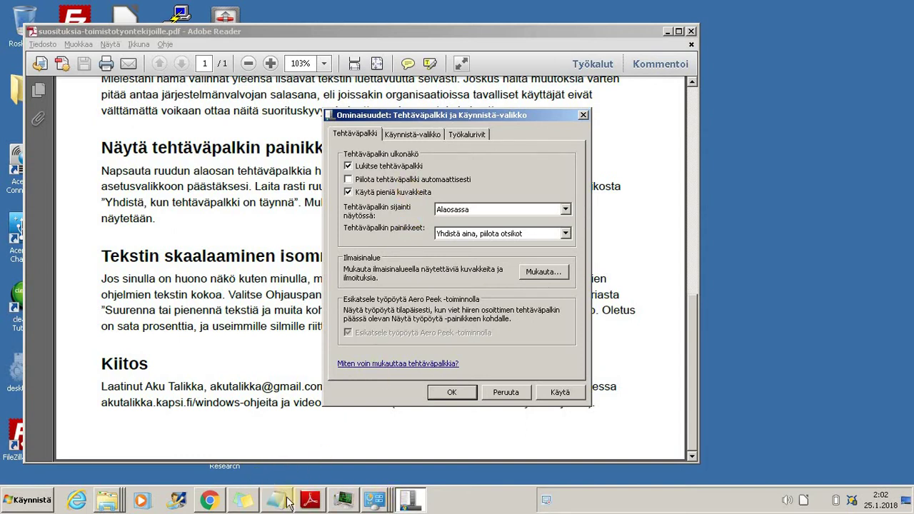
pyautogui.click(559, 392)
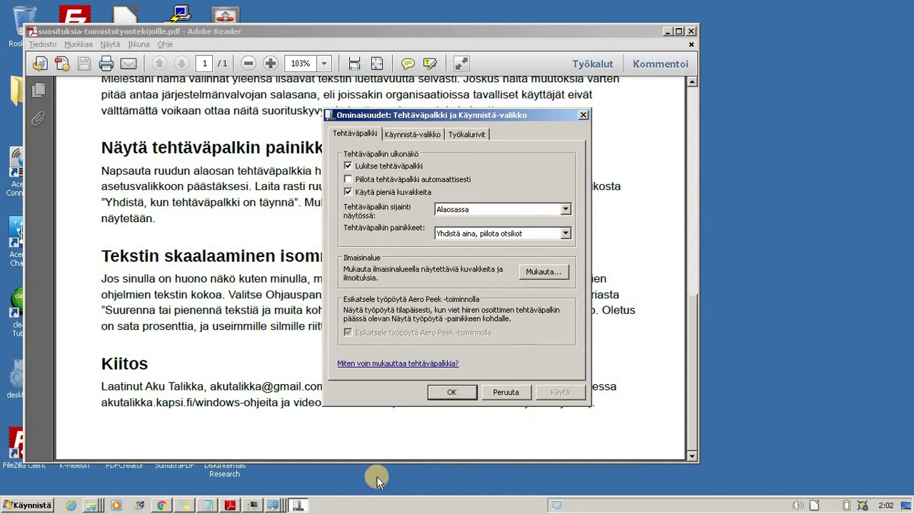
# - Bring the PDF guide and Task Manager to the front and preview the windows grouped behind the small taskbar buttons
pyautogui.click(230, 506)
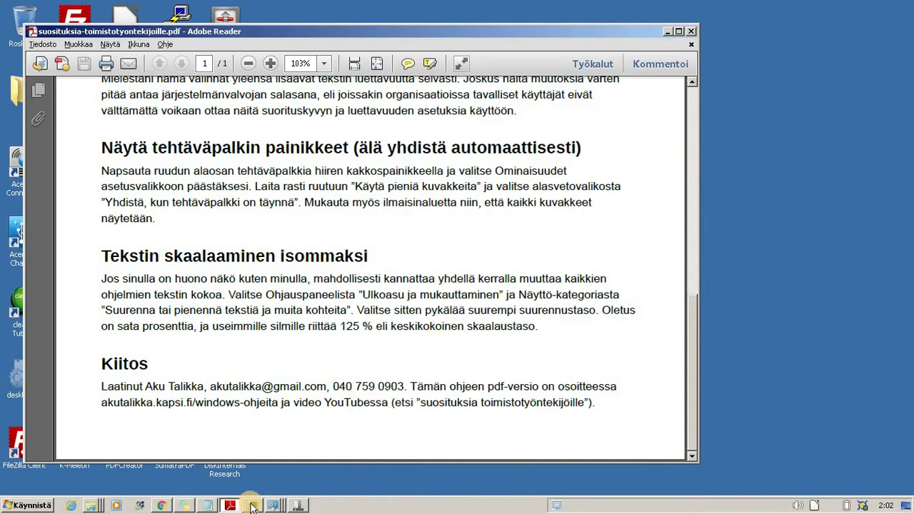
pyautogui.click(253, 505)
pyautogui.rightClick(274, 506)
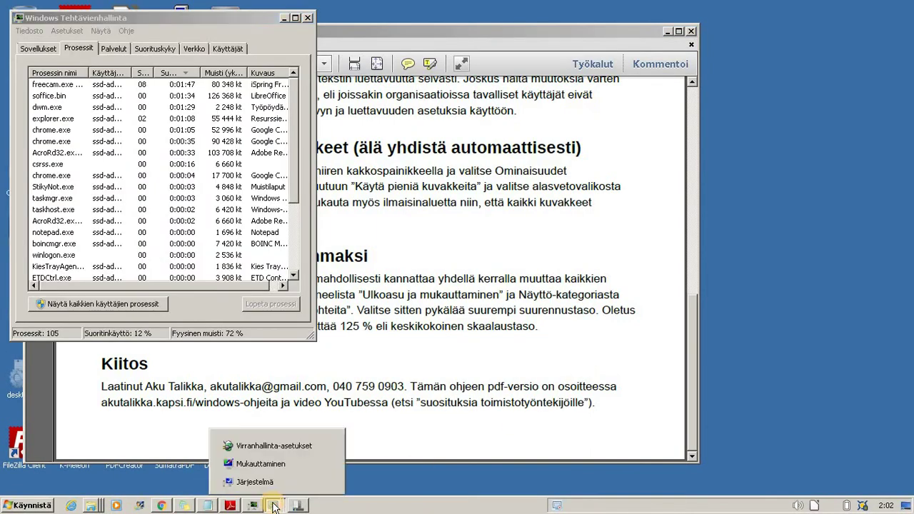
pyautogui.click(274, 505)
pyautogui.moveTo(169, 507)
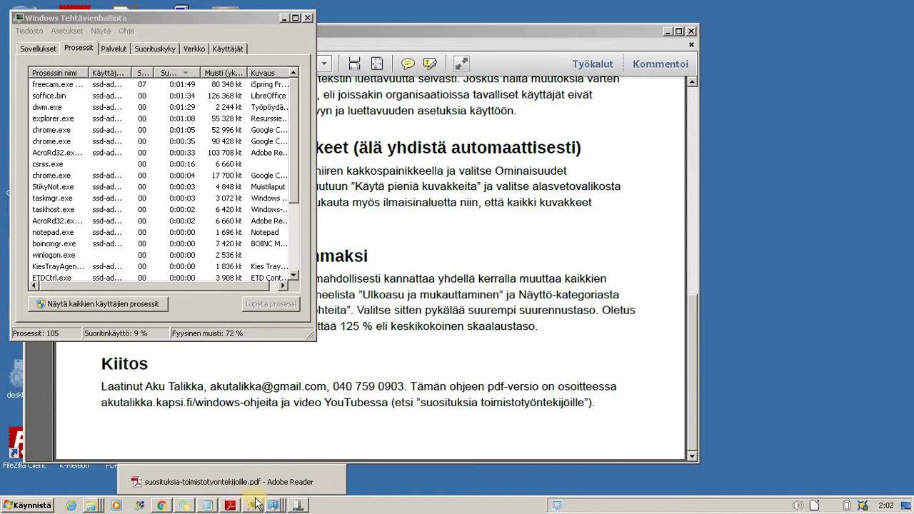
pyautogui.moveTo(212, 507)
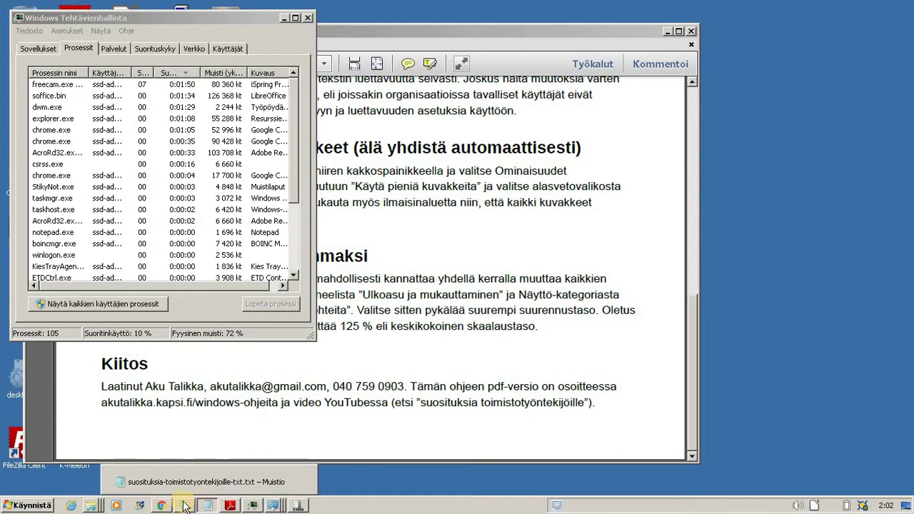
pyautogui.moveTo(95, 505)
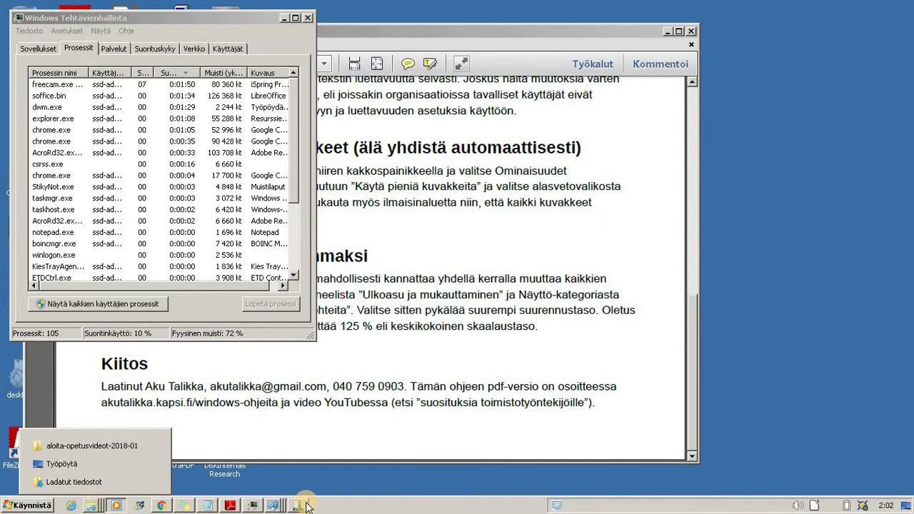
pyautogui.moveTo(298, 506)
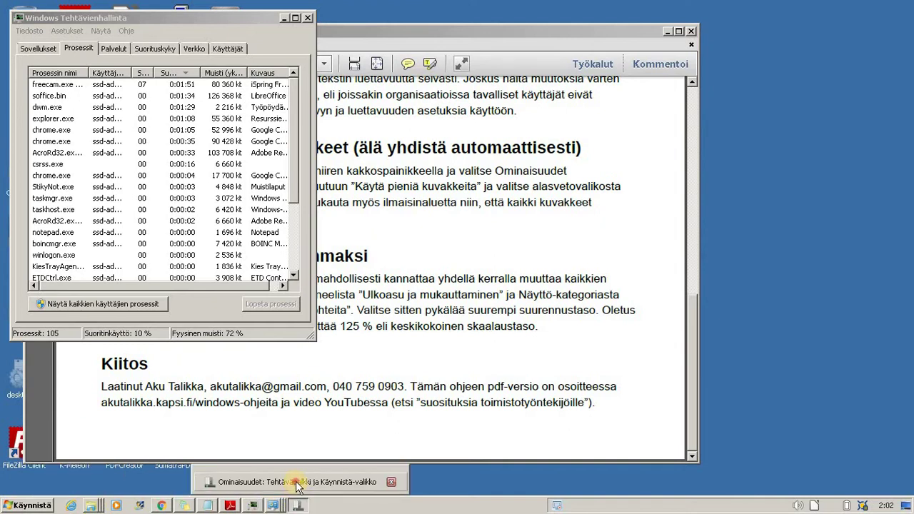
# - Return to the taskbar properties and apply "Yhdistä, kun tehtäväpalkki on täynnä" for the taskbar buttons
pyautogui.click(295, 482)
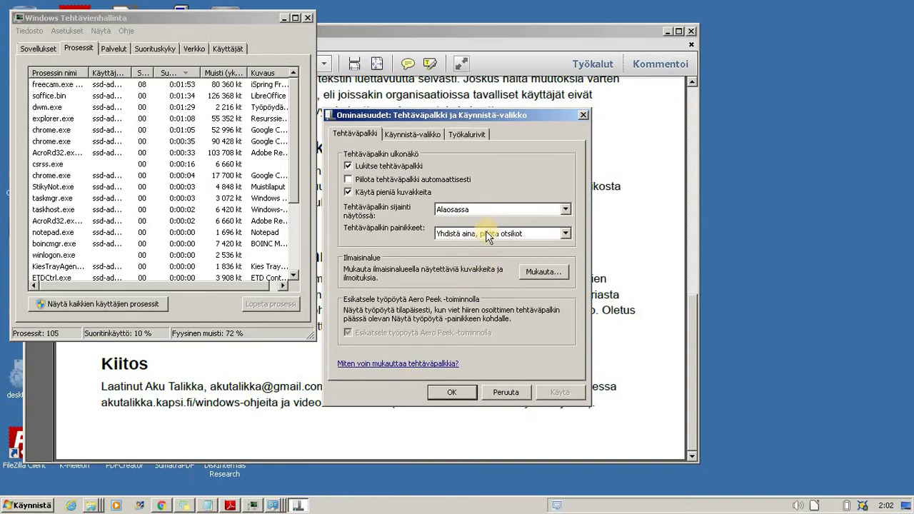
pyautogui.click(461, 232)
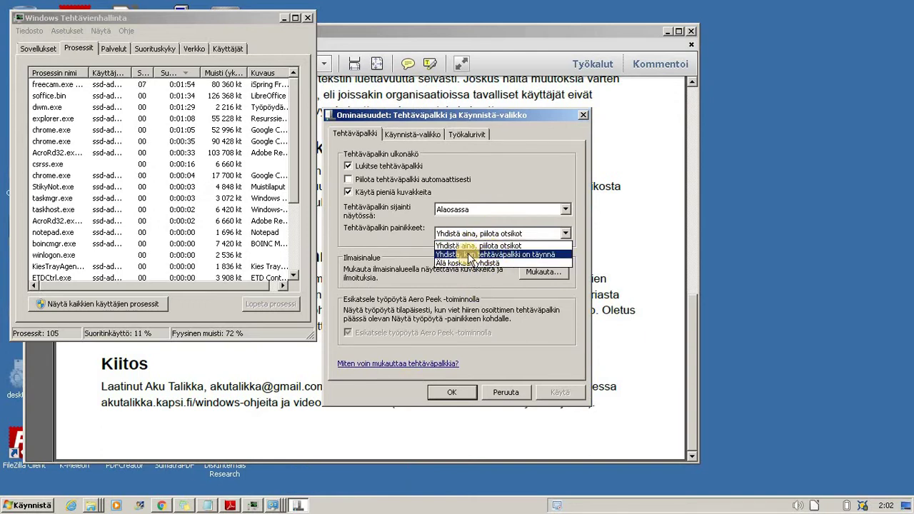
pyautogui.click(555, 254)
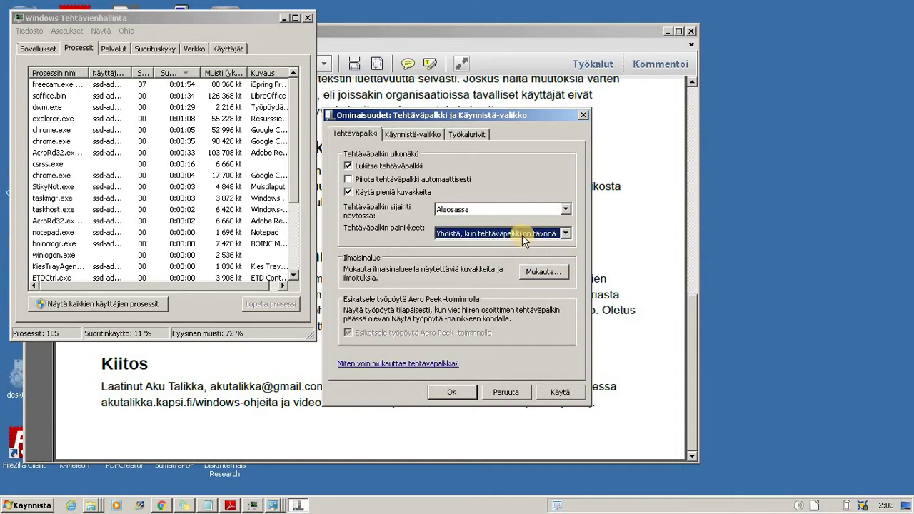
pyautogui.click(548, 392)
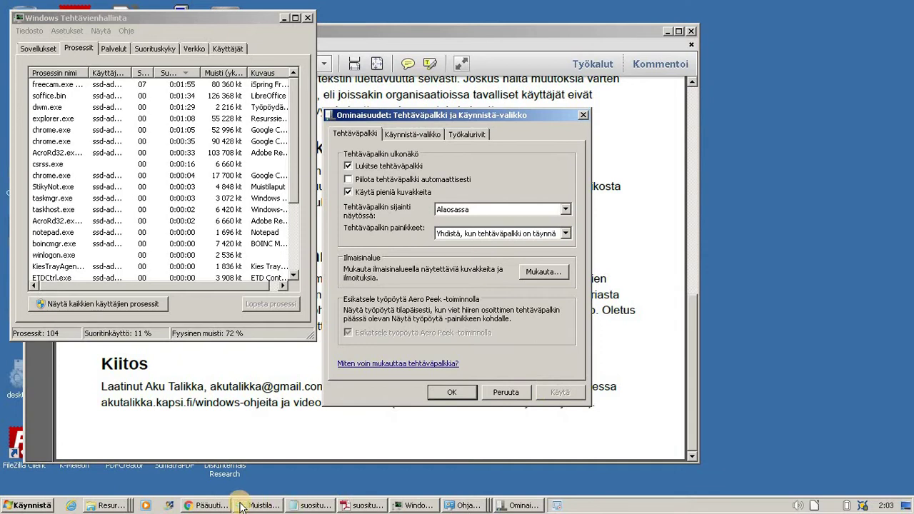
# - Widen the taskbar's area for window buttons and close the suosituksia-toimistotyontekijoille.pdf guide
pyautogui.click(551, 505)
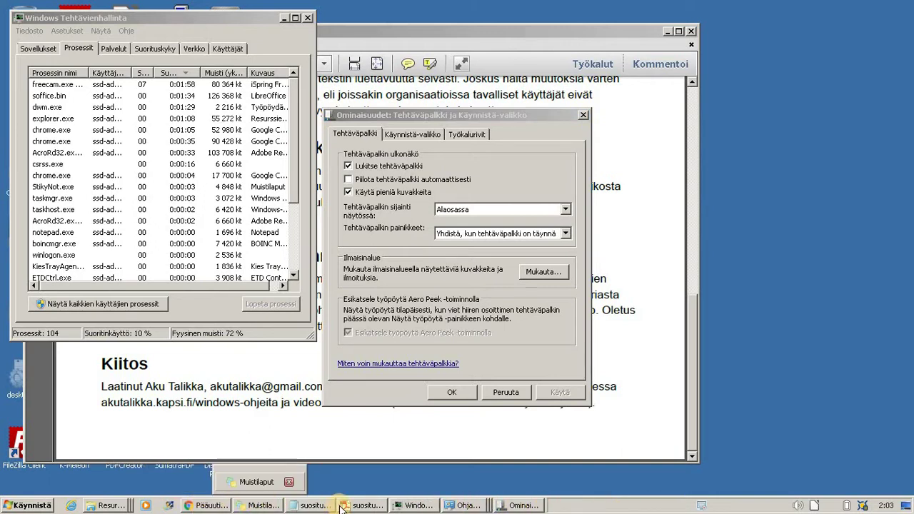
pyautogui.click(377, 508)
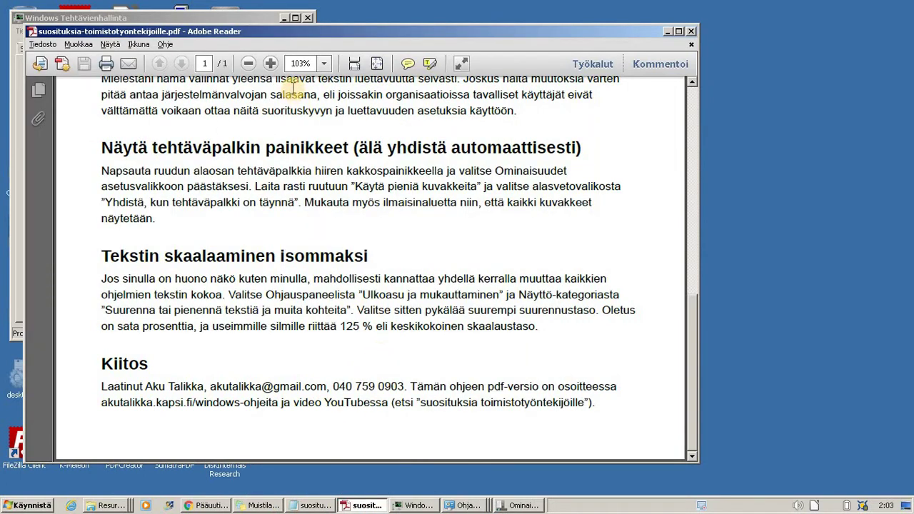
pyautogui.click(691, 30)
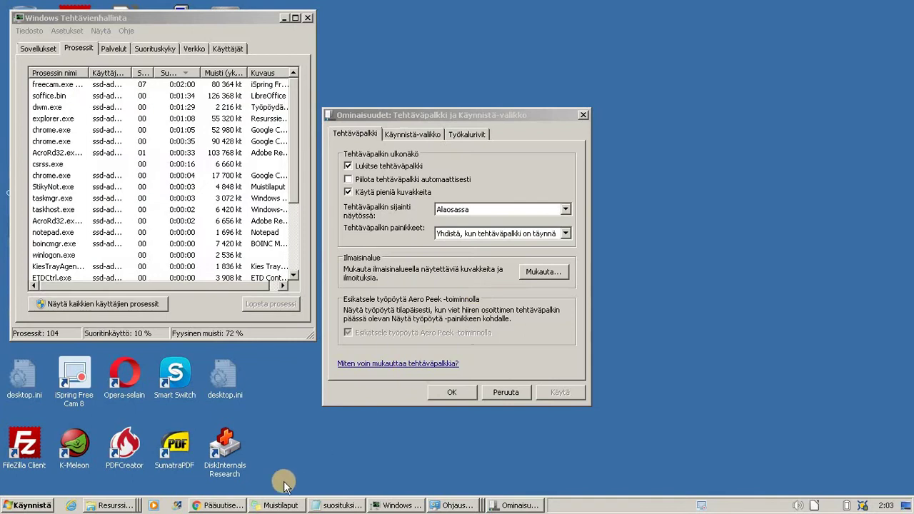
# - Close the Virranhallinta-asetukset, Mukauttaminen and Järjestelmä windows from the Control Panel group on the taskbar
pyautogui.moveTo(337, 507)
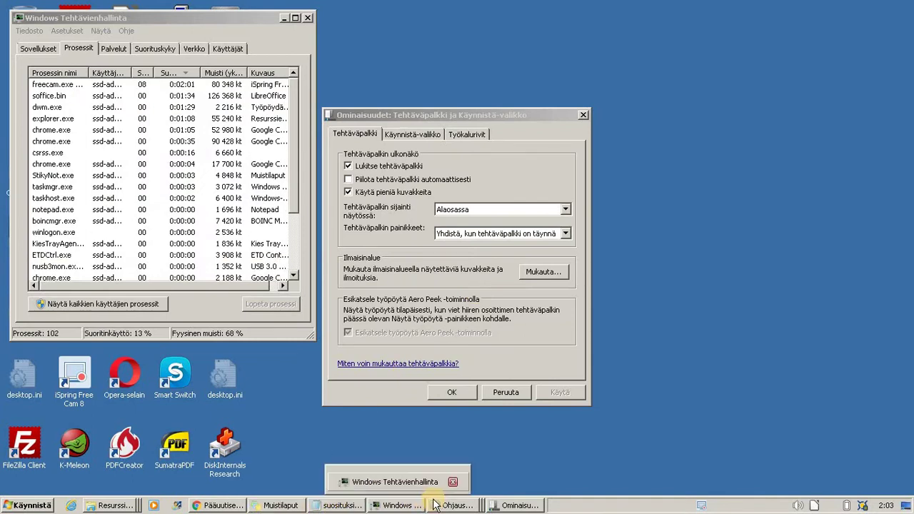
pyautogui.moveTo(441, 507)
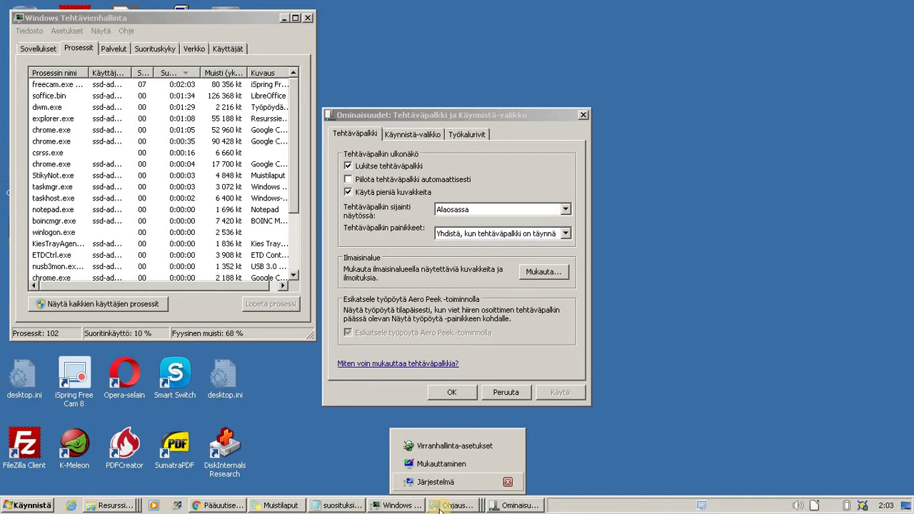
pyautogui.moveTo(509, 447)
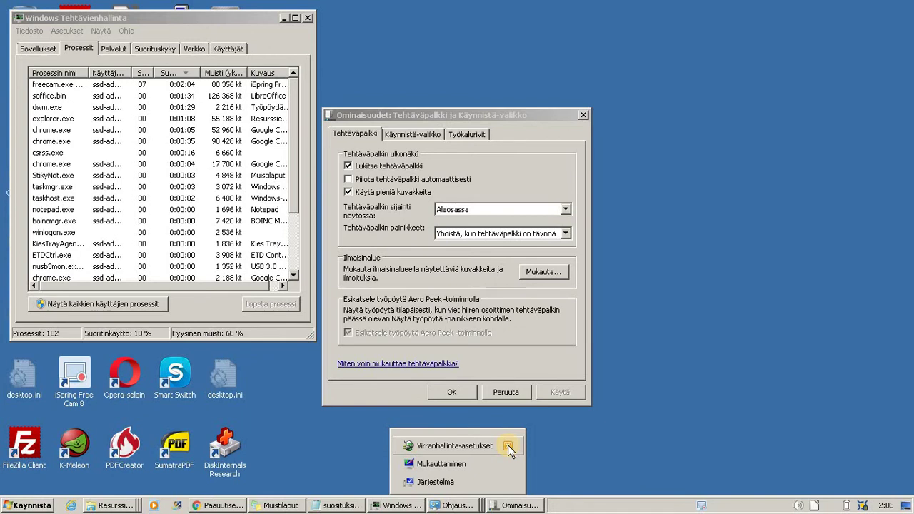
pyautogui.click(508, 445)
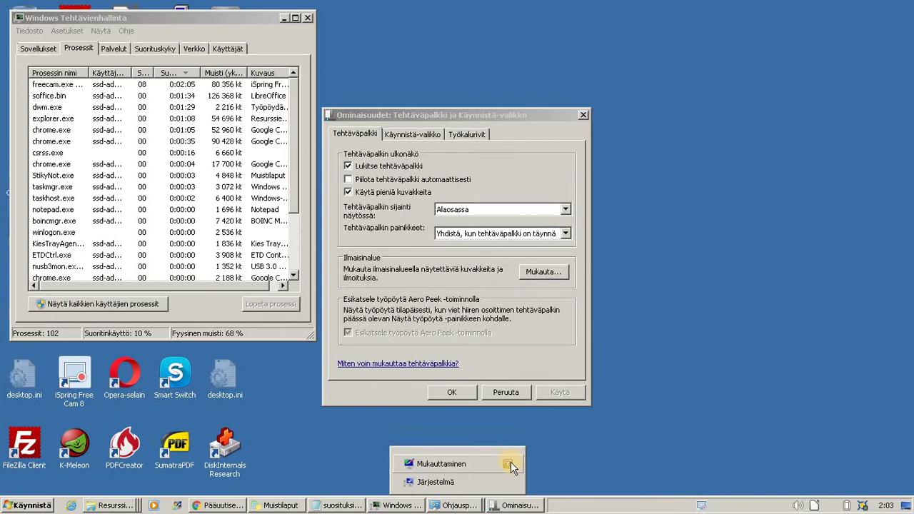
pyautogui.click(510, 464)
pyautogui.click(511, 484)
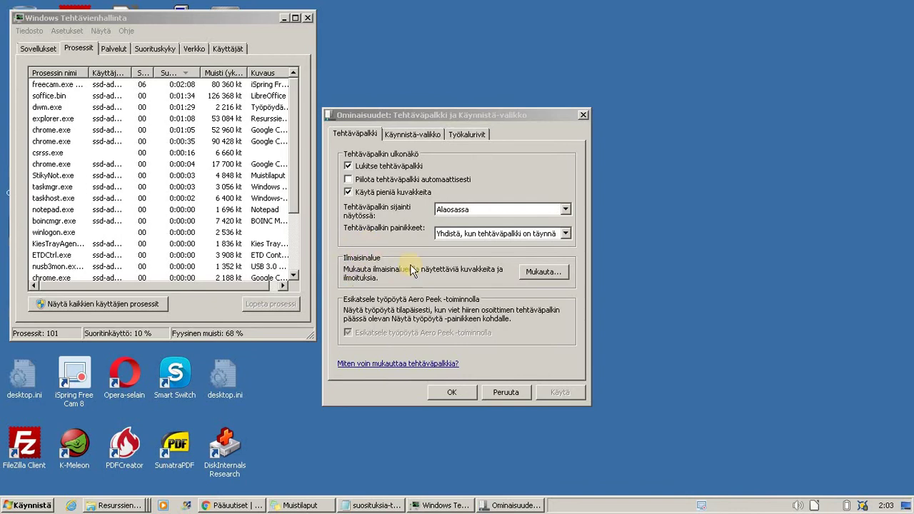
# - Turn off always showing all icons in the notification area settings and look at the hidden icons
pyautogui.click(540, 272)
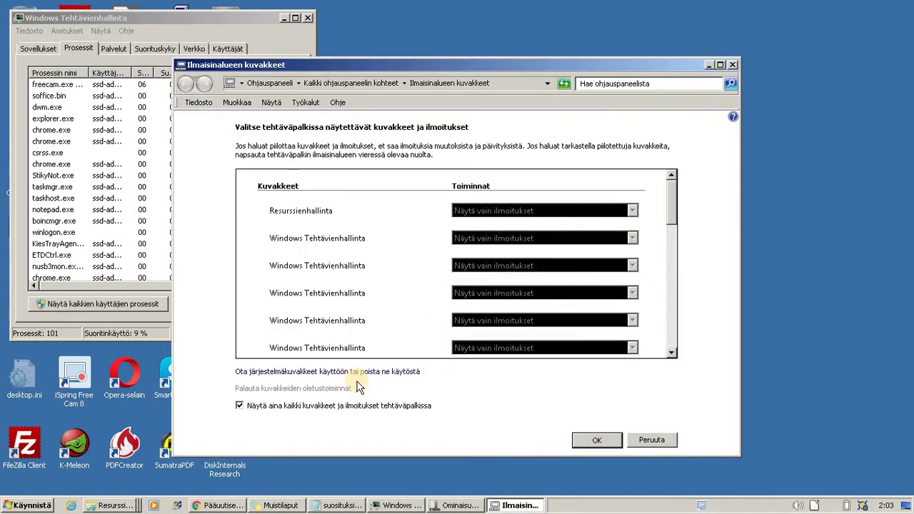
pyautogui.click(284, 405)
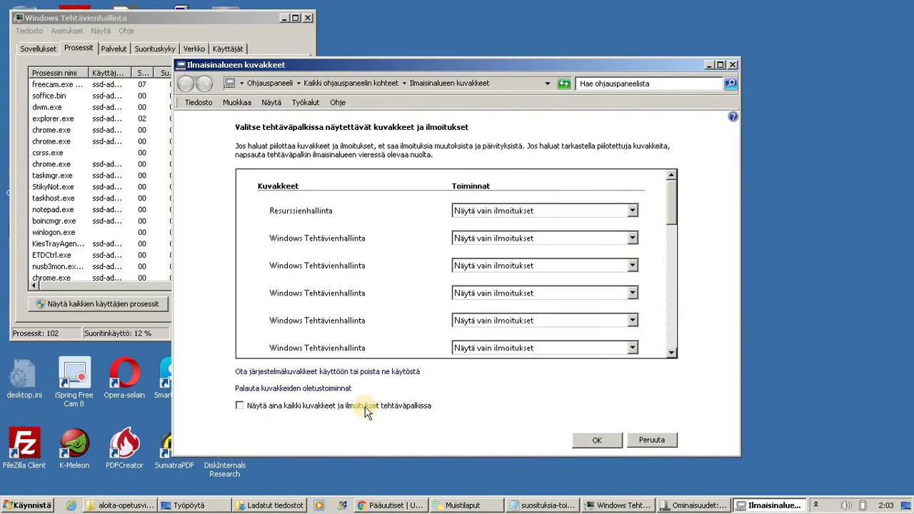
pyautogui.click(816, 506)
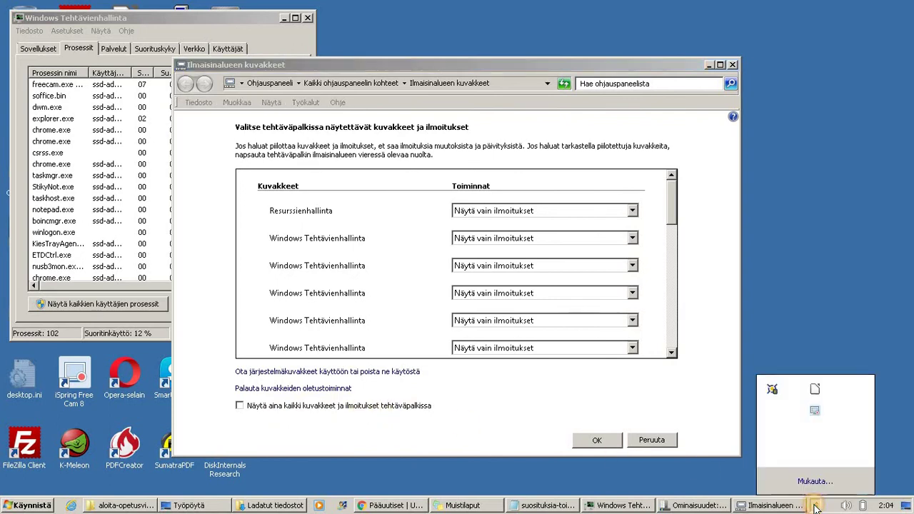
pyautogui.click(815, 506)
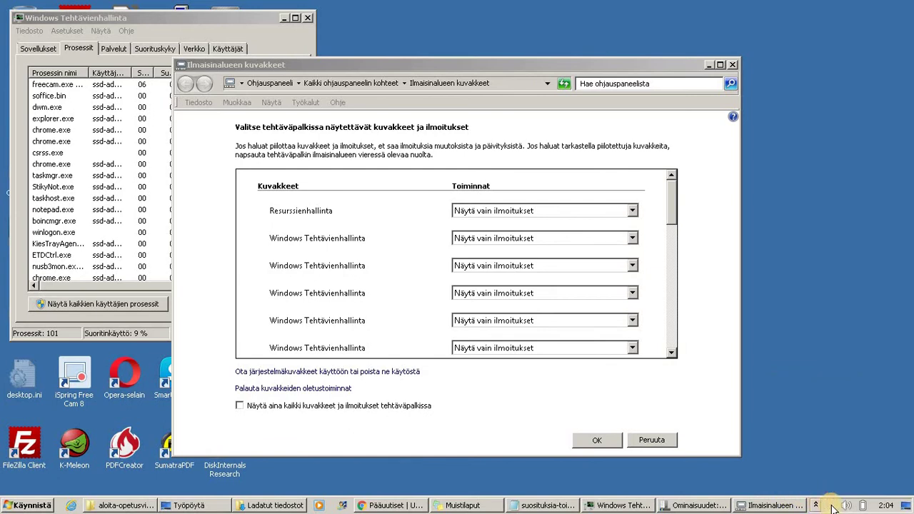
# - Enable "Näytä aina kaikki kuvakkeet ja ilmoitukset tehtäväpalkissa" and confirm both the notification icon settings and the taskbar properties
pyautogui.click(239, 405)
pyautogui.click(598, 442)
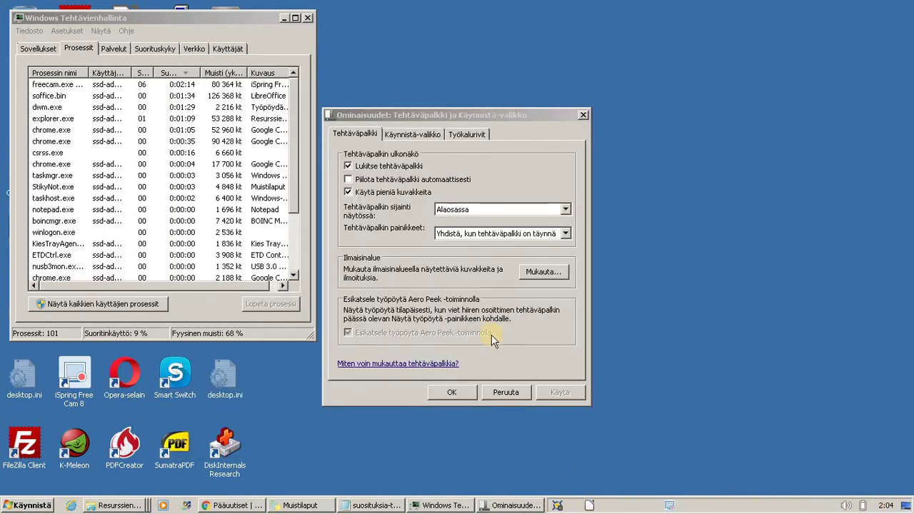
pyautogui.click(458, 394)
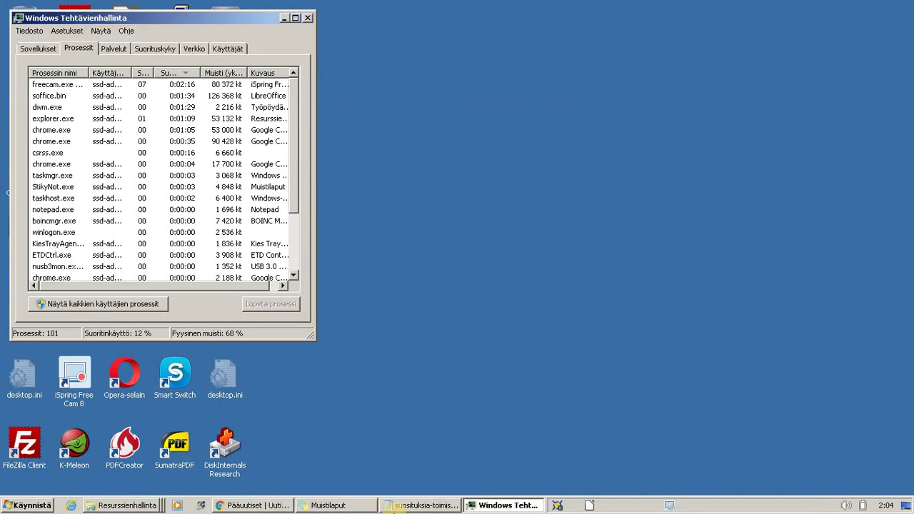
# - Set the display text size to "Keskikokoinen - 125 %" in the Control Panel's "Ulkoasu ja mukauttaminen" category and apply it
pyautogui.click(39, 507)
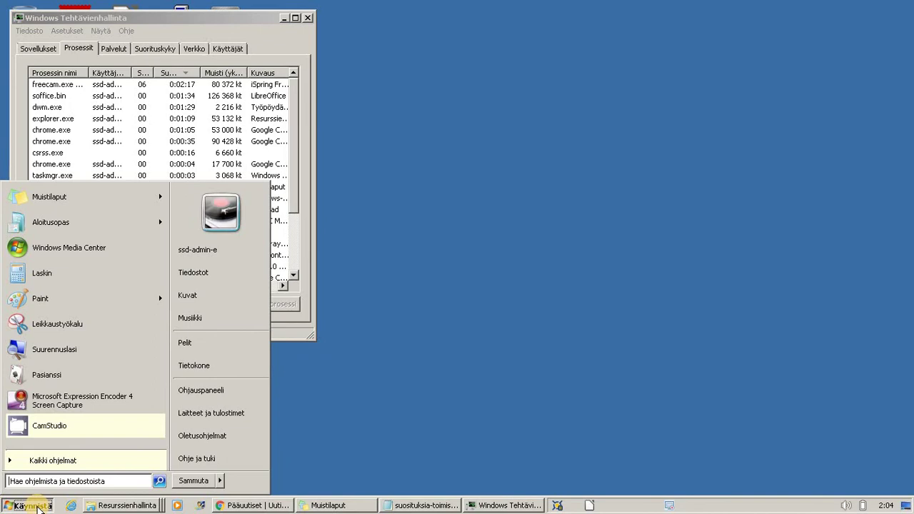
pyautogui.click(234, 391)
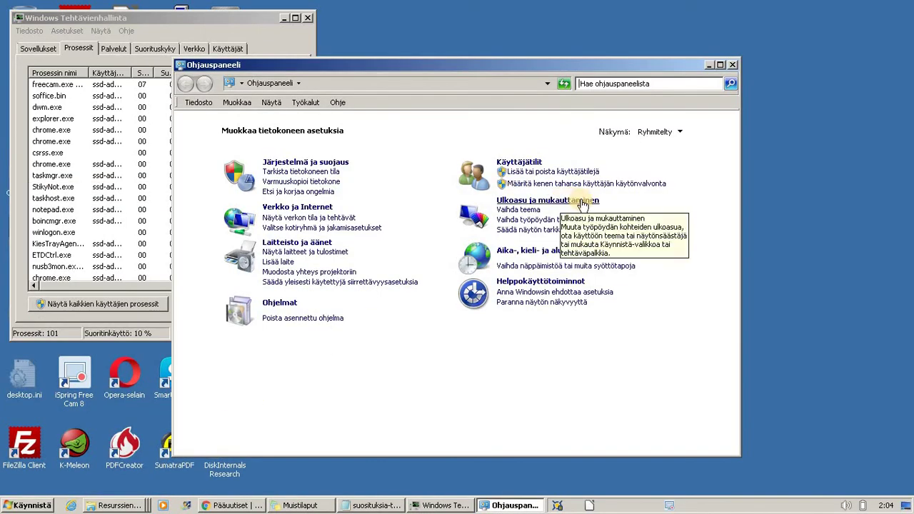
pyautogui.click(583, 204)
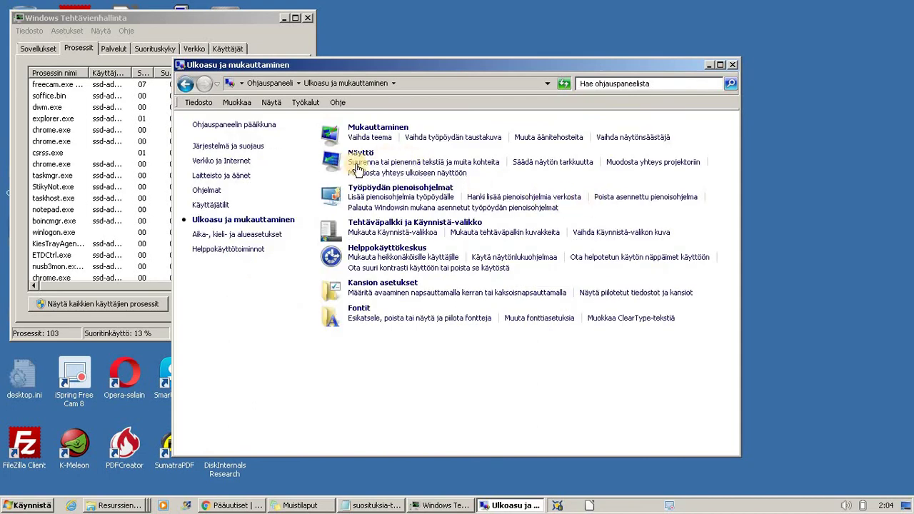
pyautogui.click(489, 164)
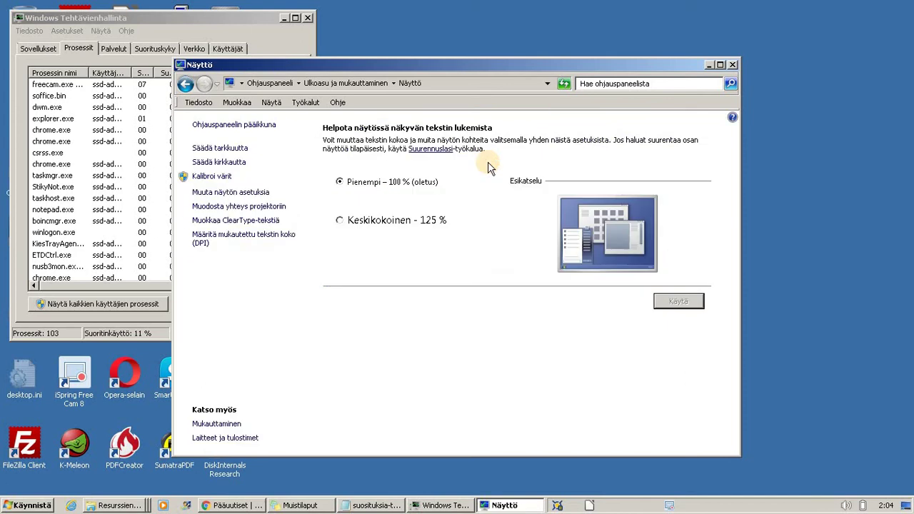
pyautogui.click(340, 220)
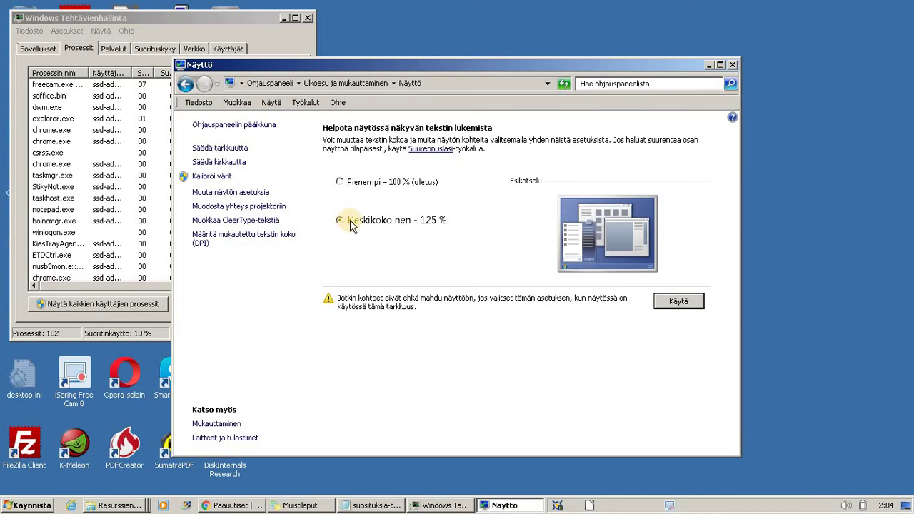
pyautogui.click(676, 303)
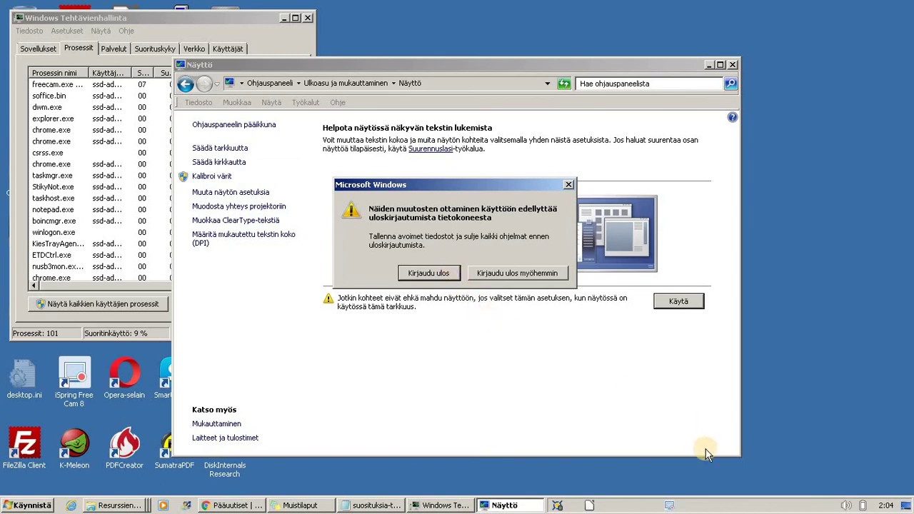
pyautogui.click(671, 507)
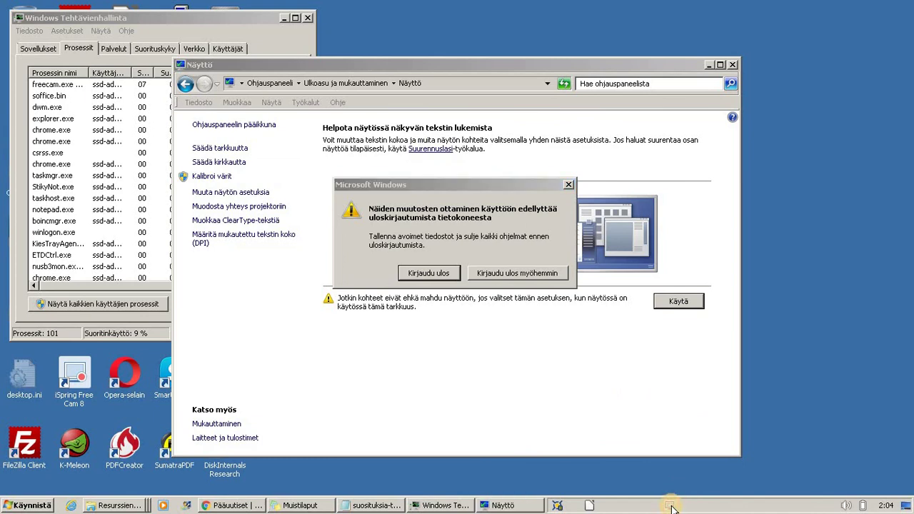
pyautogui.click(671, 507)
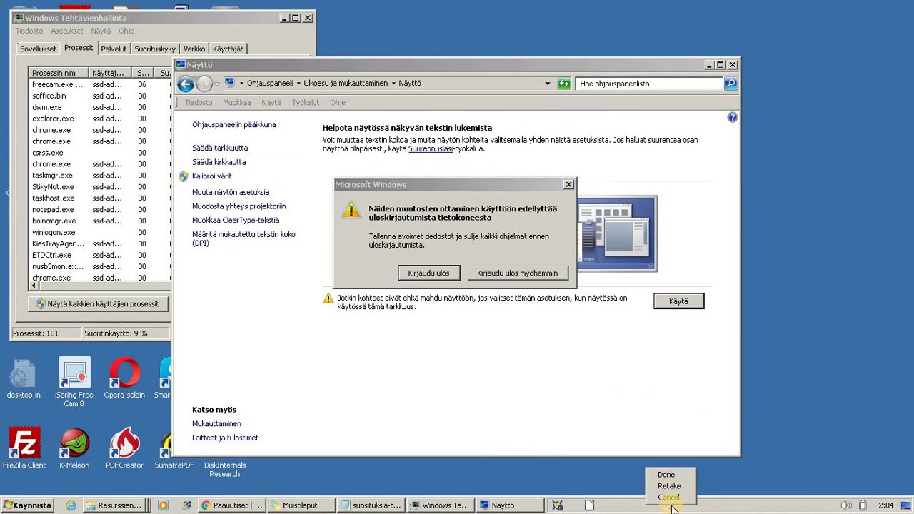